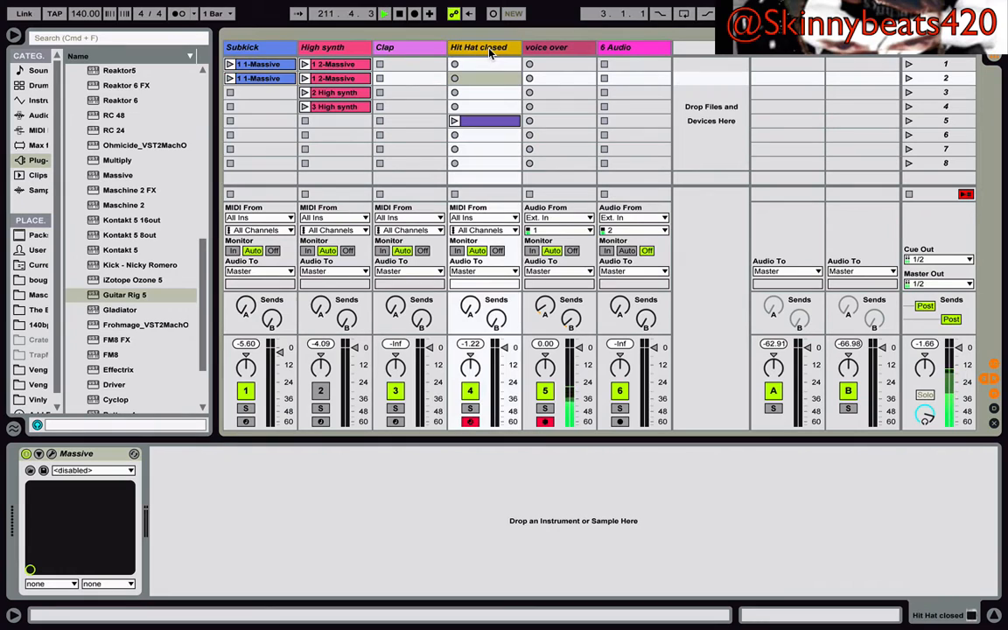
- Open the Massive instrument window for the Hit Hat closed track and reposition it over the session
left_click(641, 50)
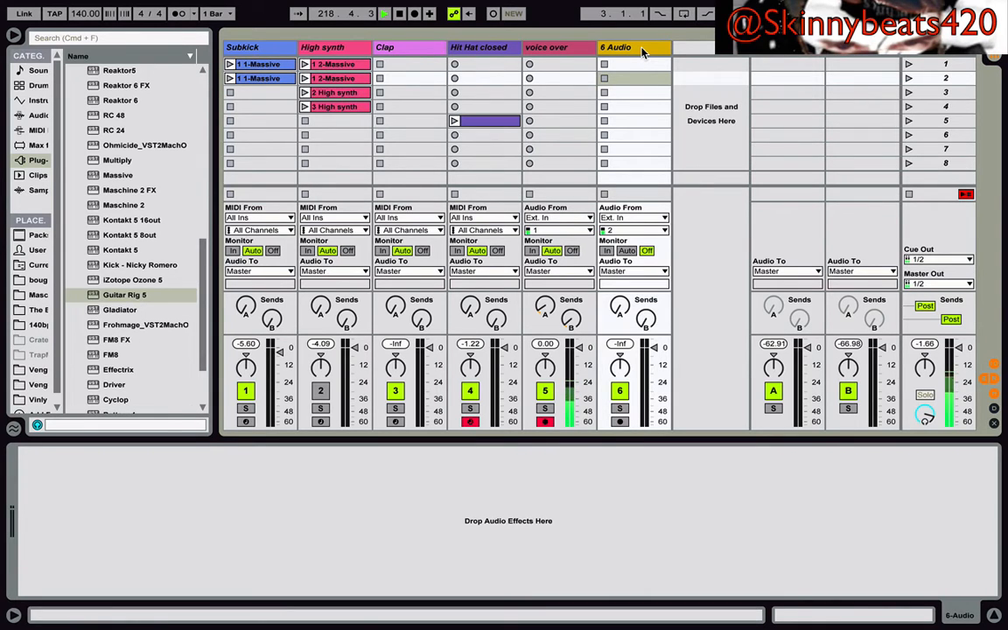
left_click(486, 47)
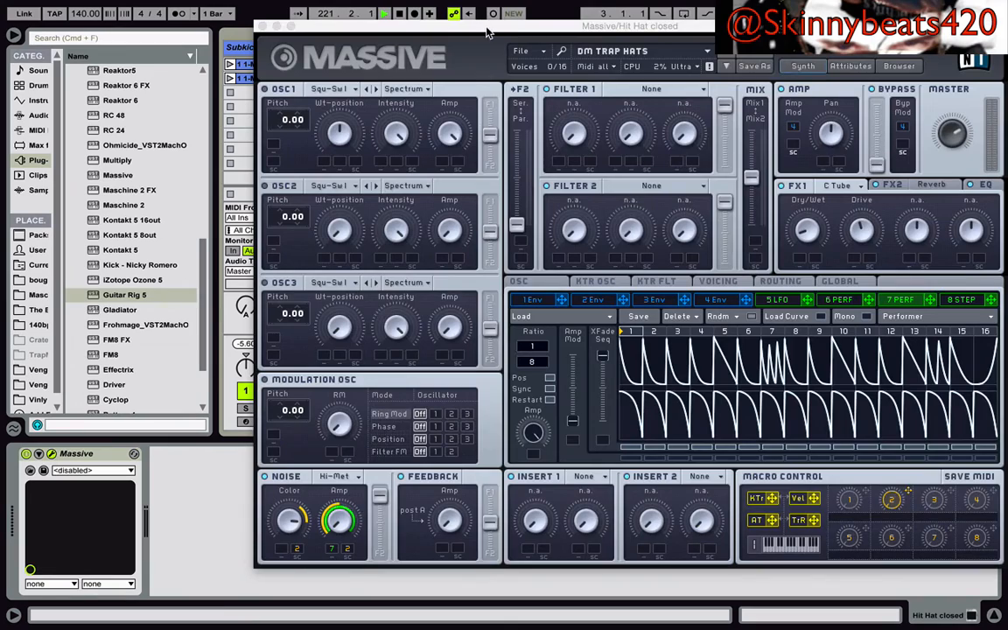
left_click_drag(487, 29, 841, 87)
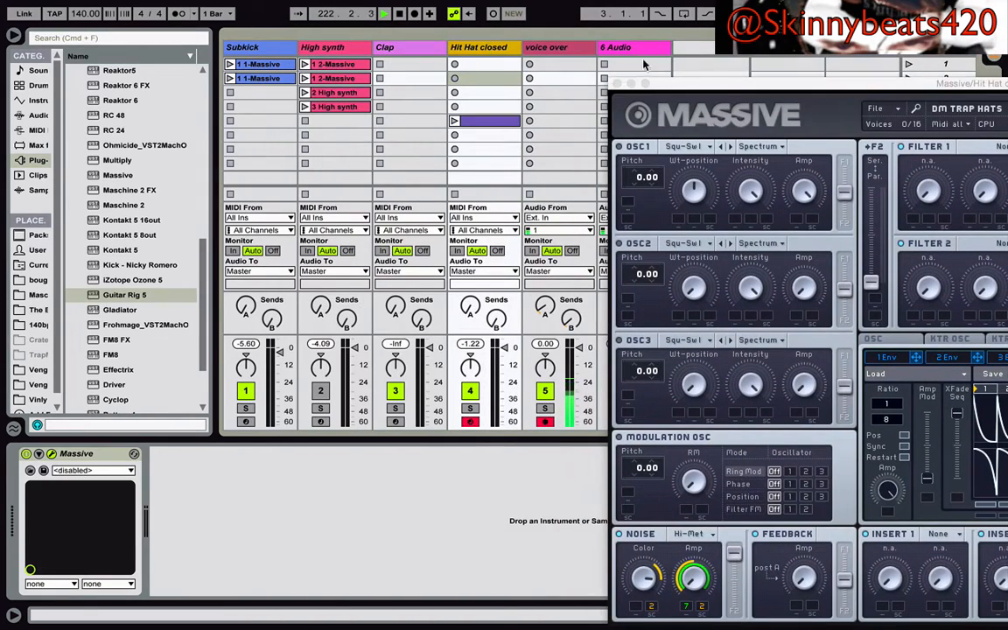
left_click_drag(718, 89, 300, 66)
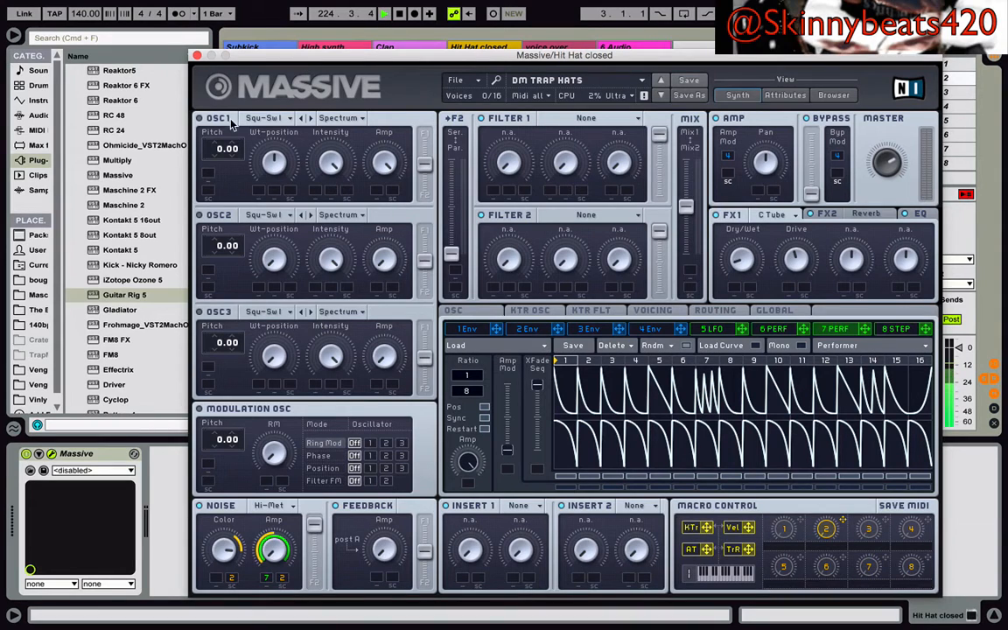
- Examine the DM TRAP HATS patch's noise, reverb, EQ, voicing, oscillator and global settings
left_click(279, 507)
left_click(281, 576)
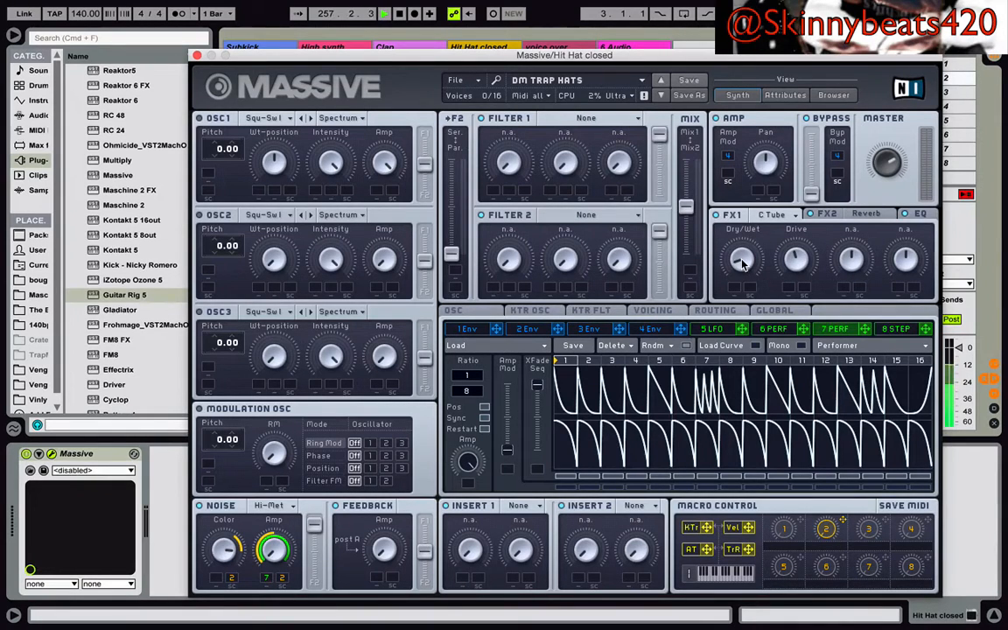
left_click(858, 212)
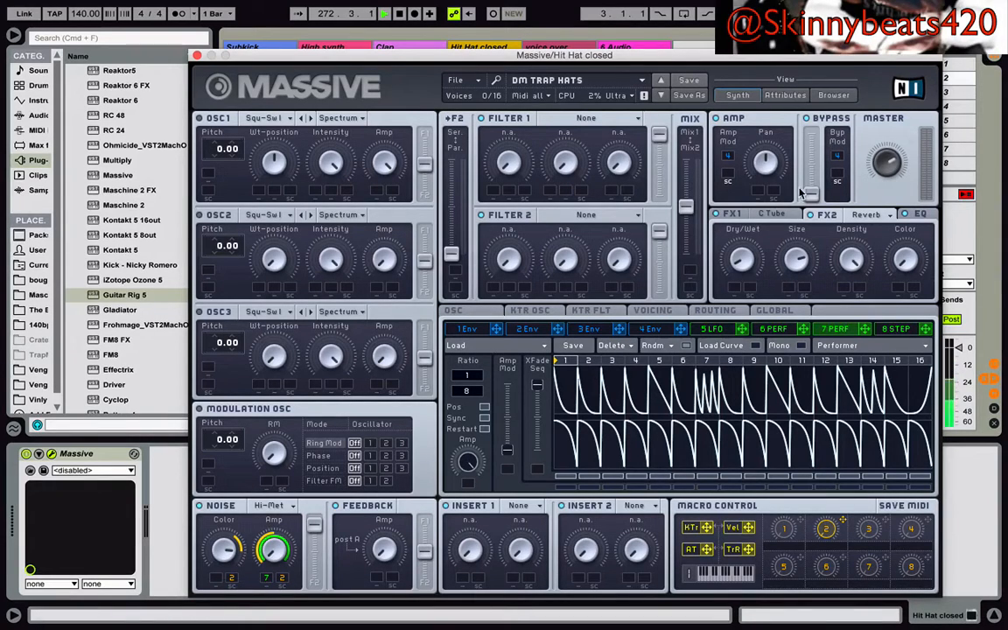
left_click(915, 216)
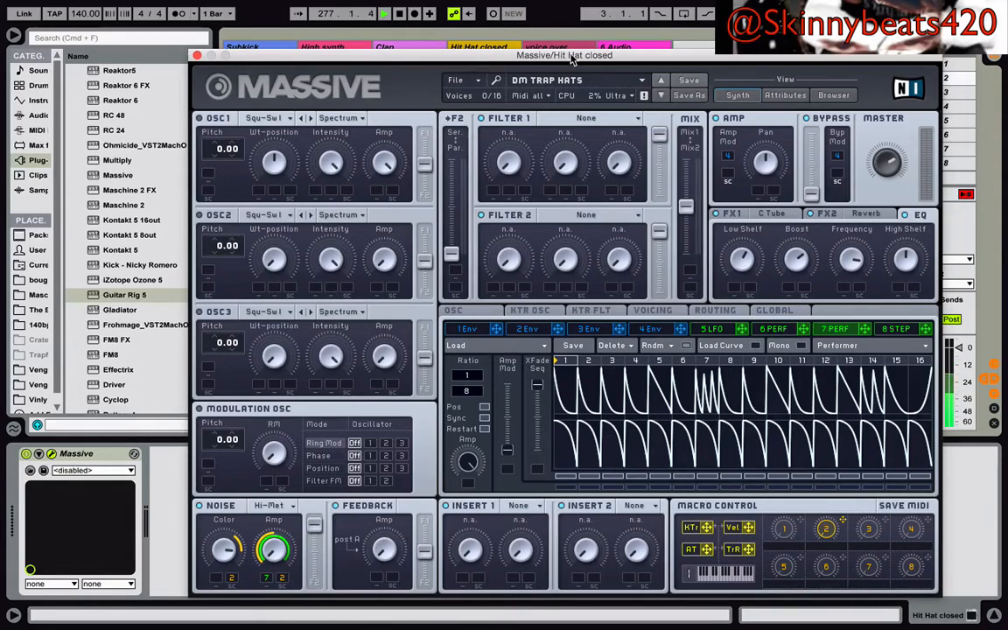
left_click(662, 313)
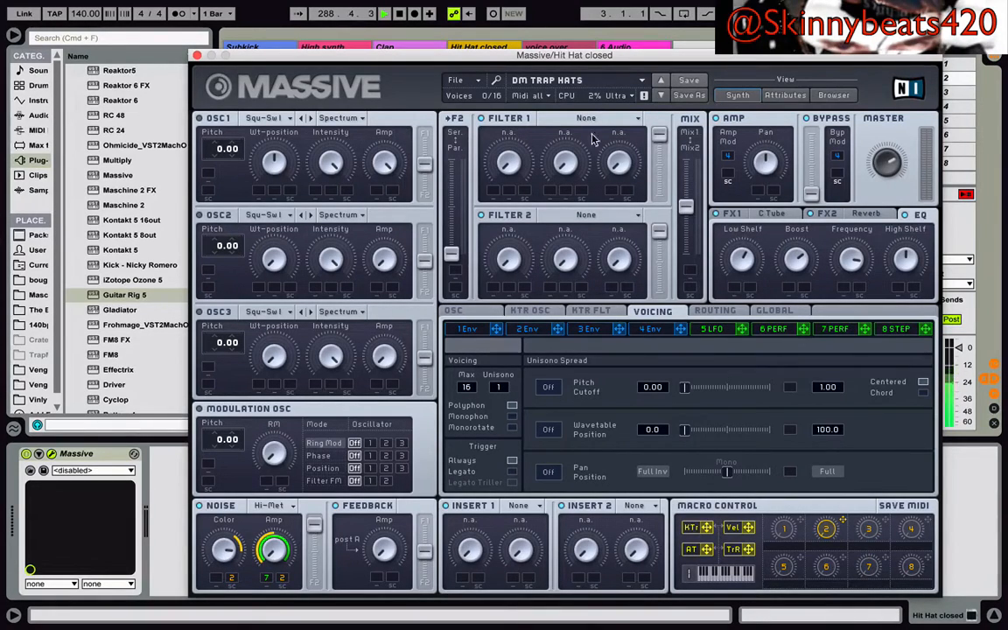
left_click(470, 312)
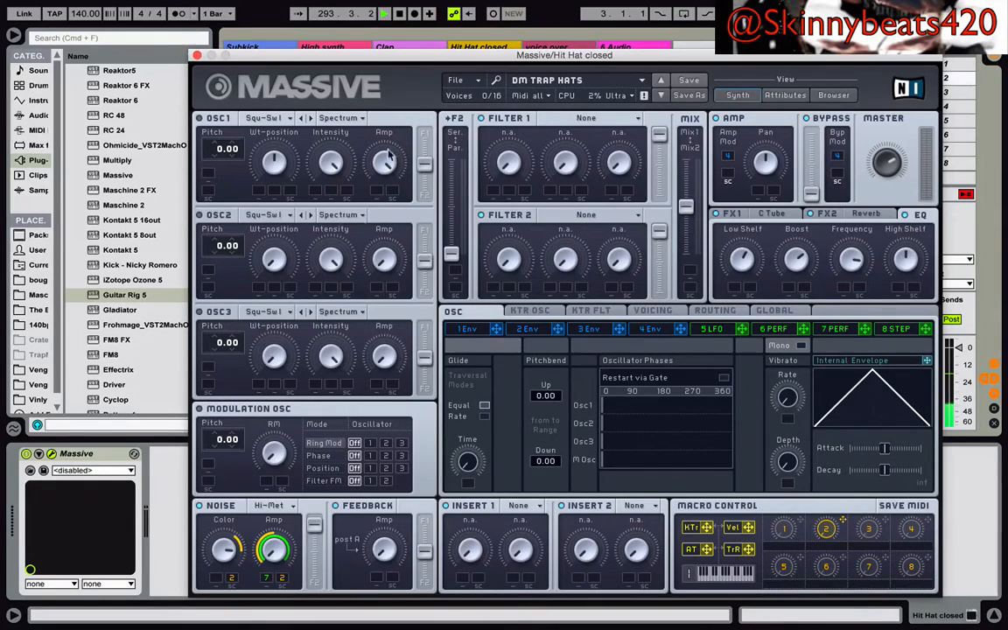
left_click(774, 310)
- Open the Hit Hat closed clip in scene 5 in the clip editor, enlarge the editor and close Massive
left_click_drag(505, 59, 841, 35)
left_click(485, 121)
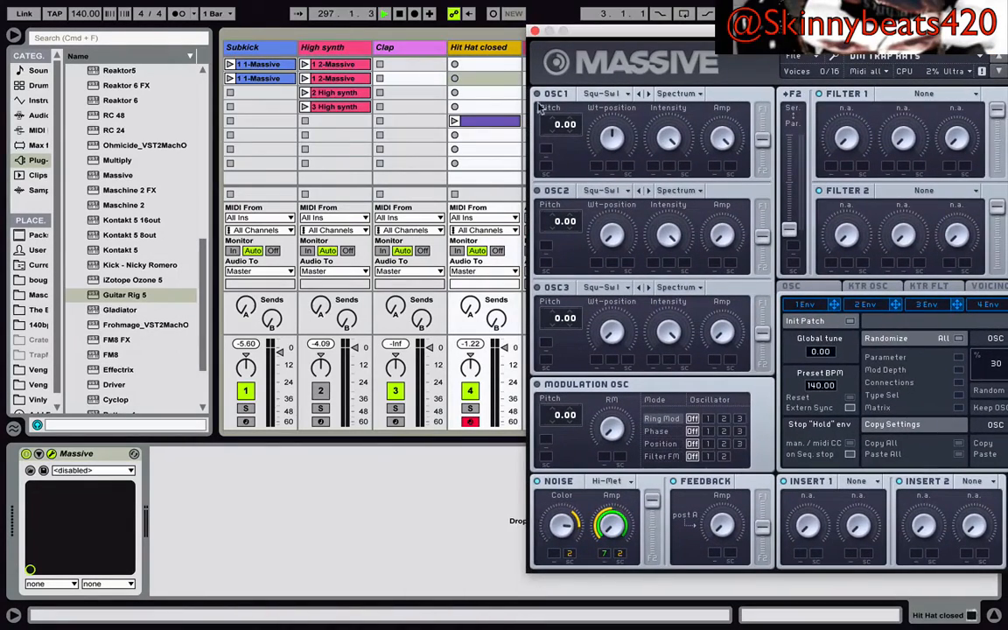
double_click(485, 122)
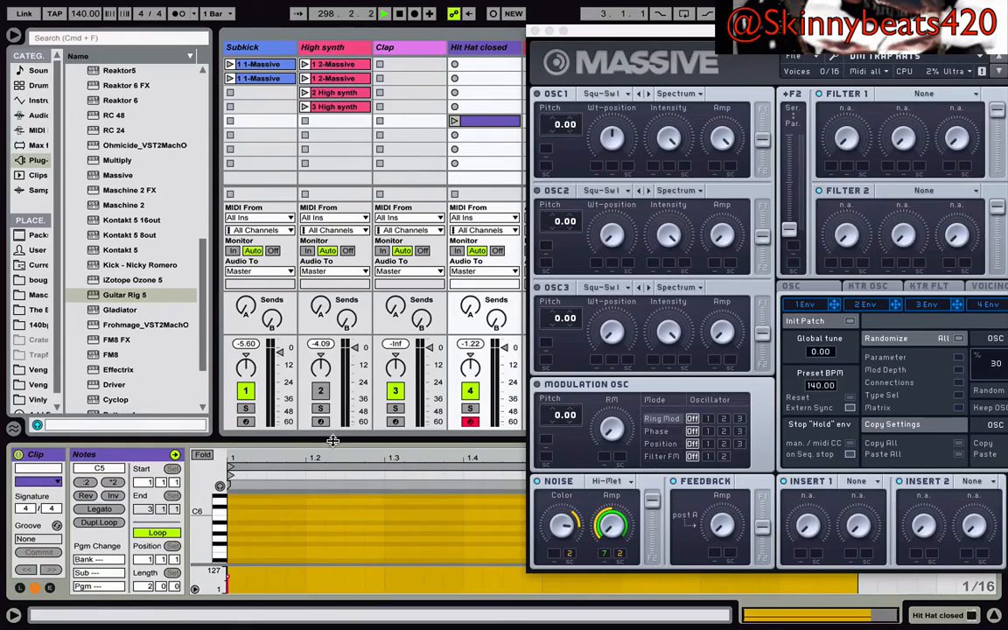
left_click_drag(332, 440, 323, 229)
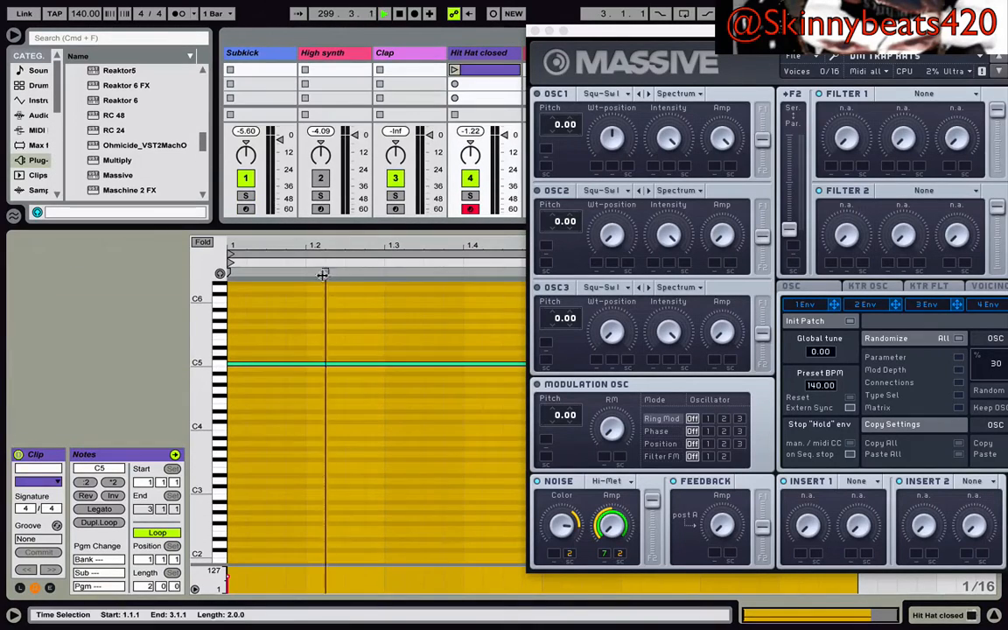
left_click(219, 276)
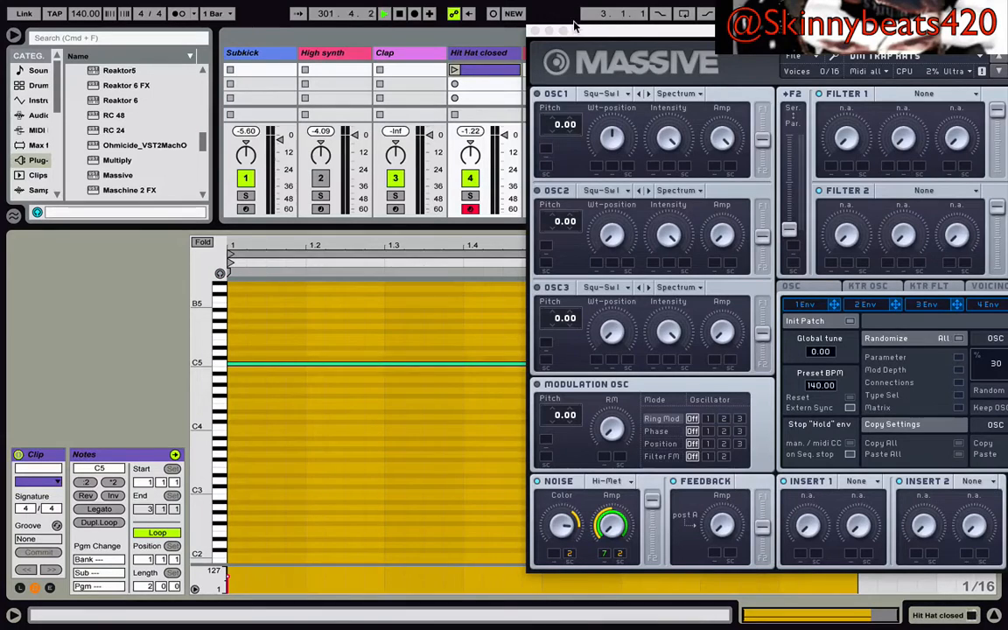
left_click(536, 31)
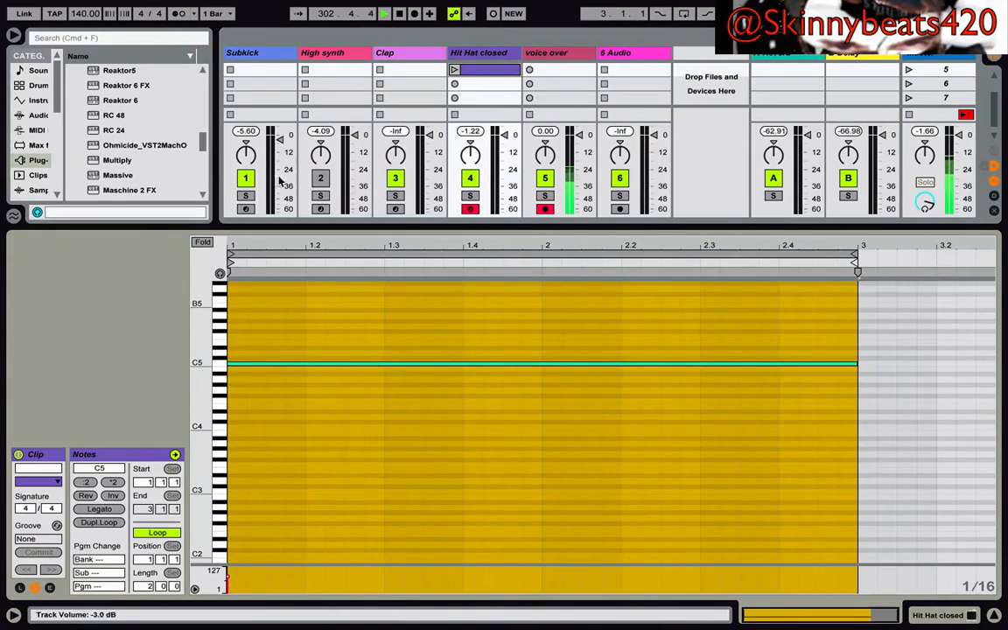
- Deactivate the Subkick track and launch the Hit Hat closed clip to audition it alone
left_click(246, 177)
left_click(453, 69)
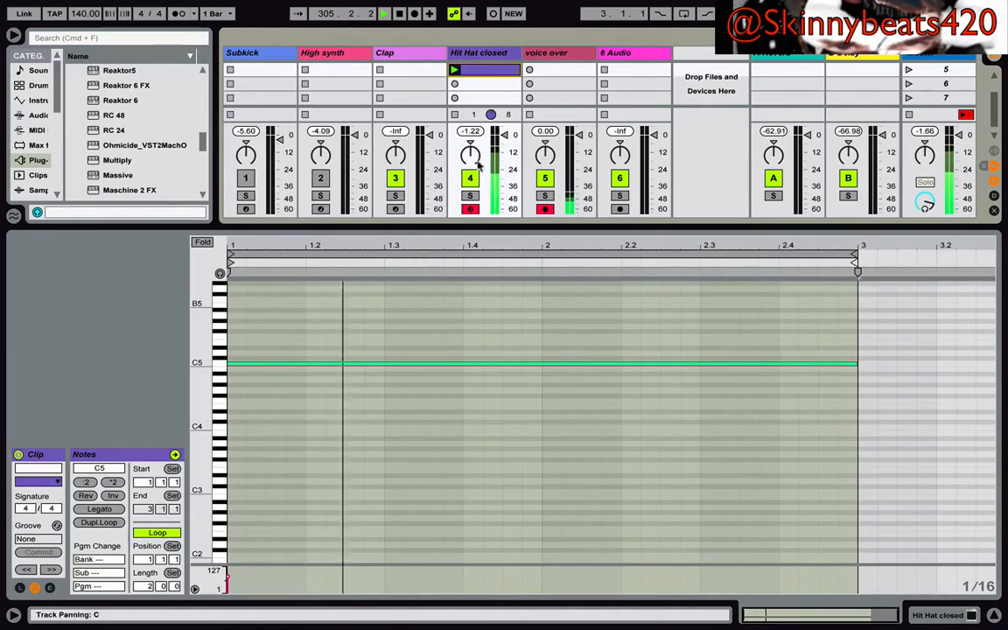
left_click(942, 614)
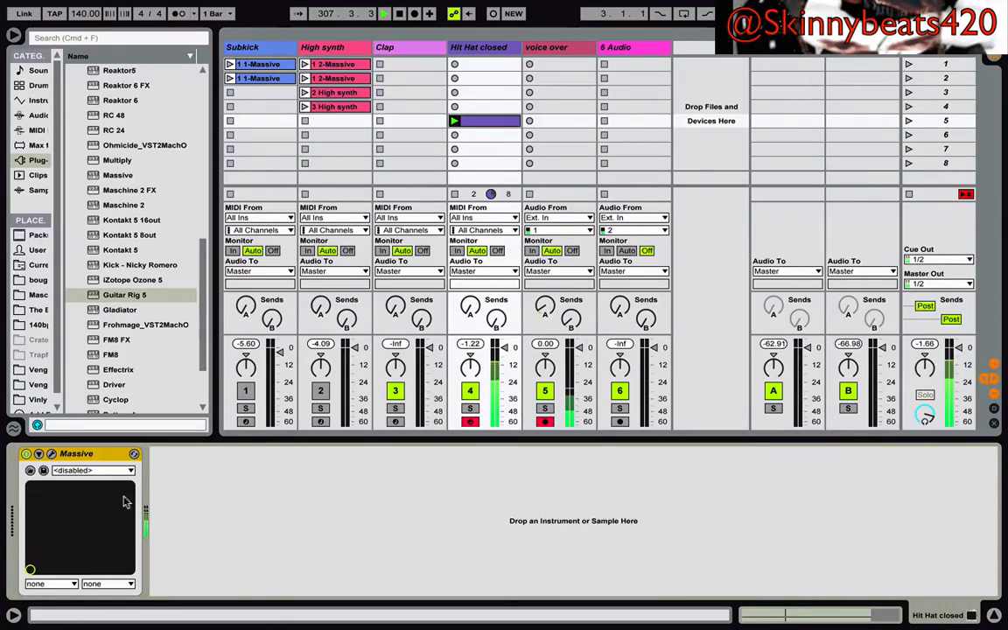
- Reopen the Massive window for the Hit Hat closed track, inspect the noise amp, and close it
left_click(53, 453)
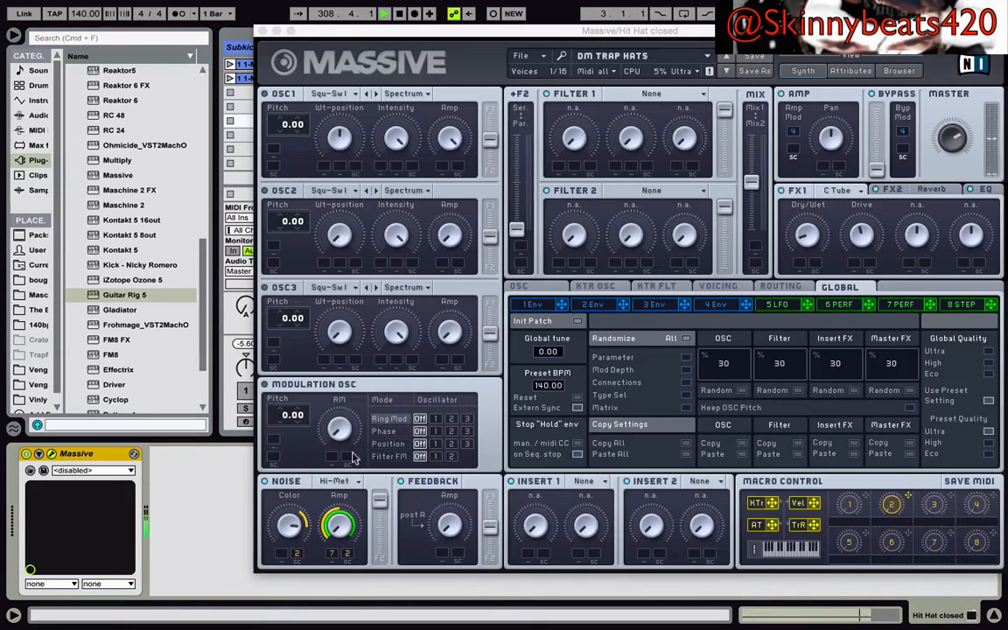
left_click(343, 532)
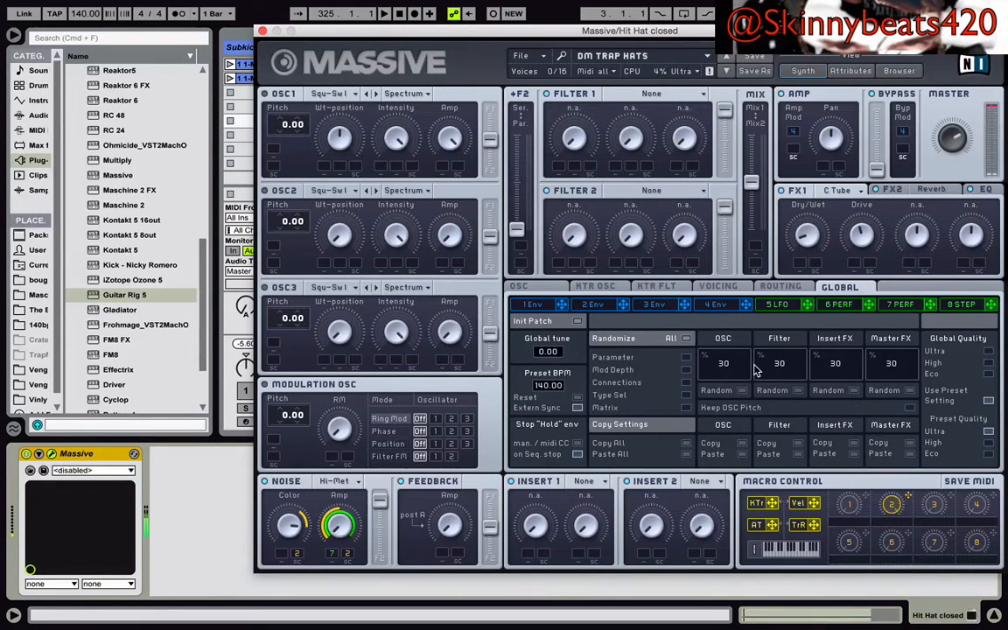
left_click(261, 31)
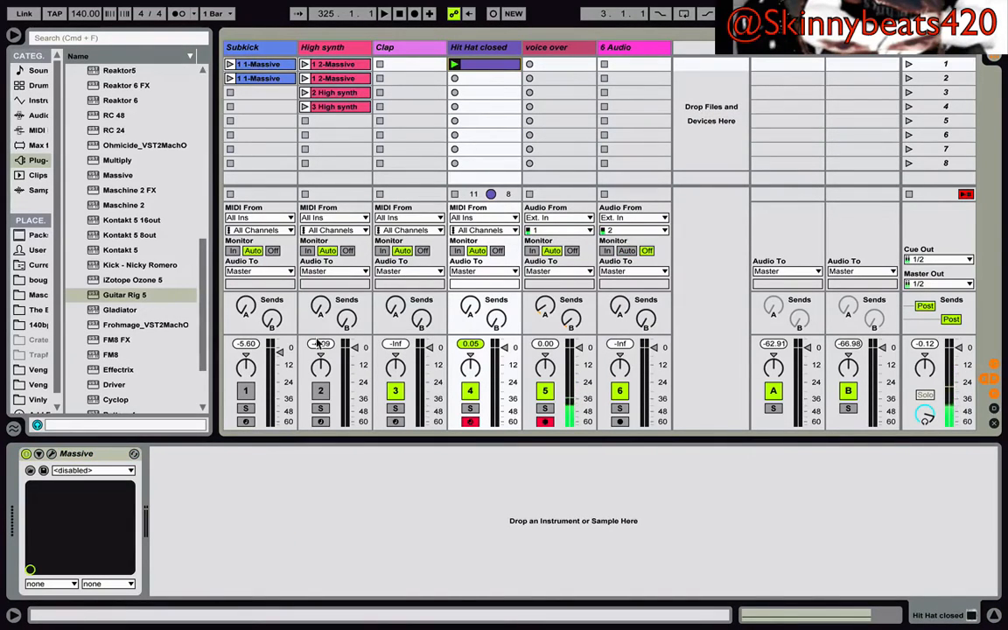
- Copy the Hit Hat closed clip from scene 1 into scene 2 and launch both scenes
left_click(908, 64)
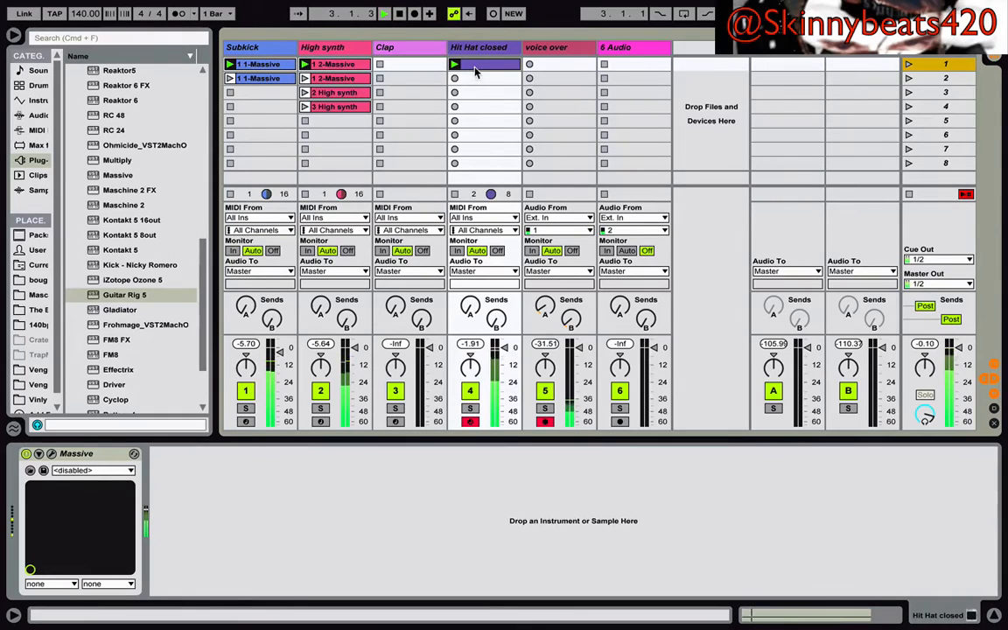
left_click_drag(477, 67, 483, 77, "alt")
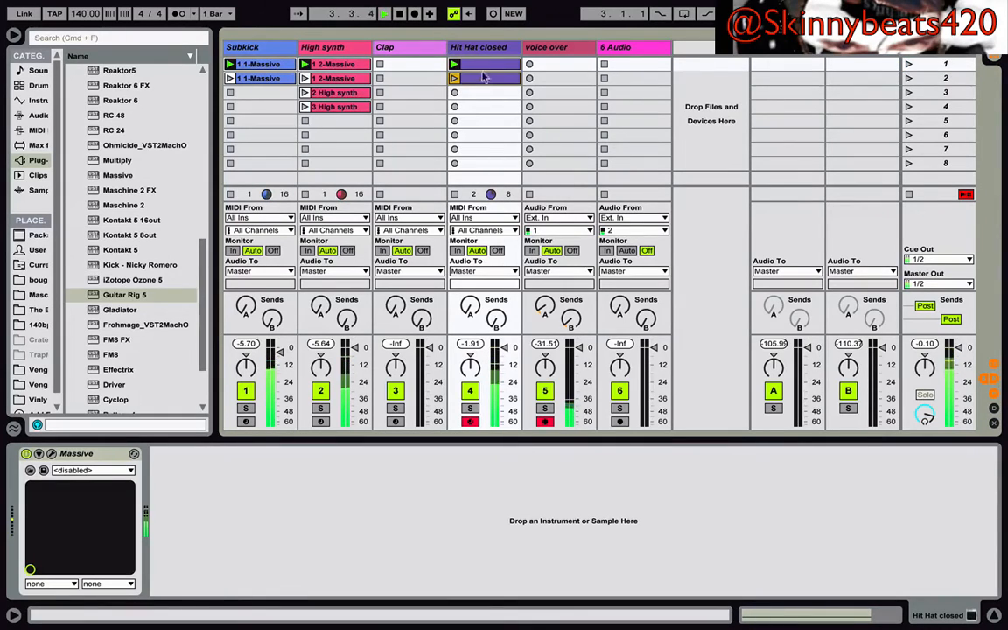
left_click(909, 79)
- Duplicate the Hit Hat closed clip down into scenes 3, 4 and 5
key("super+d")
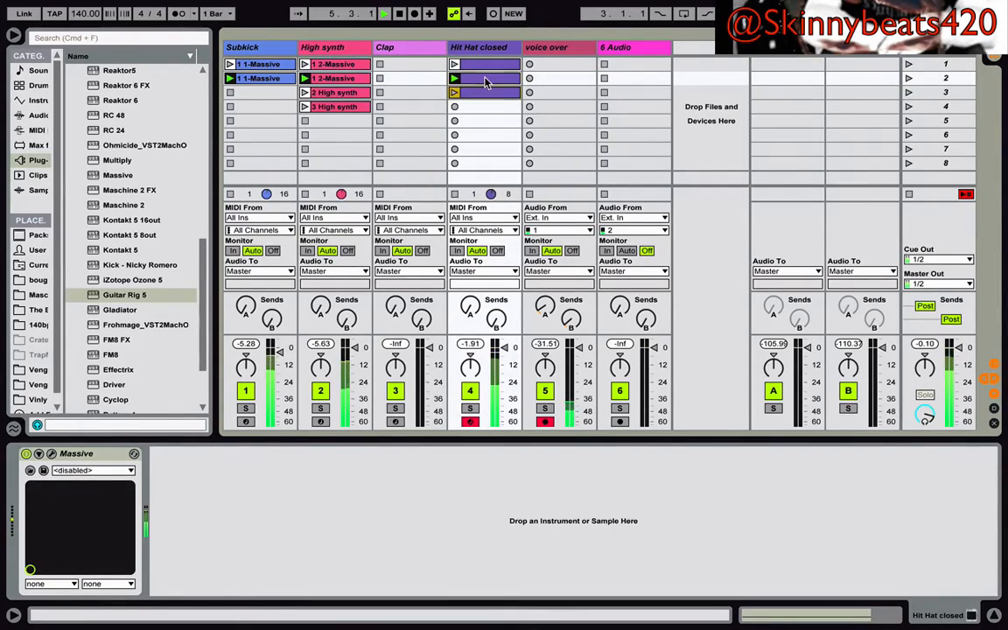
left_click(487, 83, "shift")
key("super+d")
left_click(490, 109)
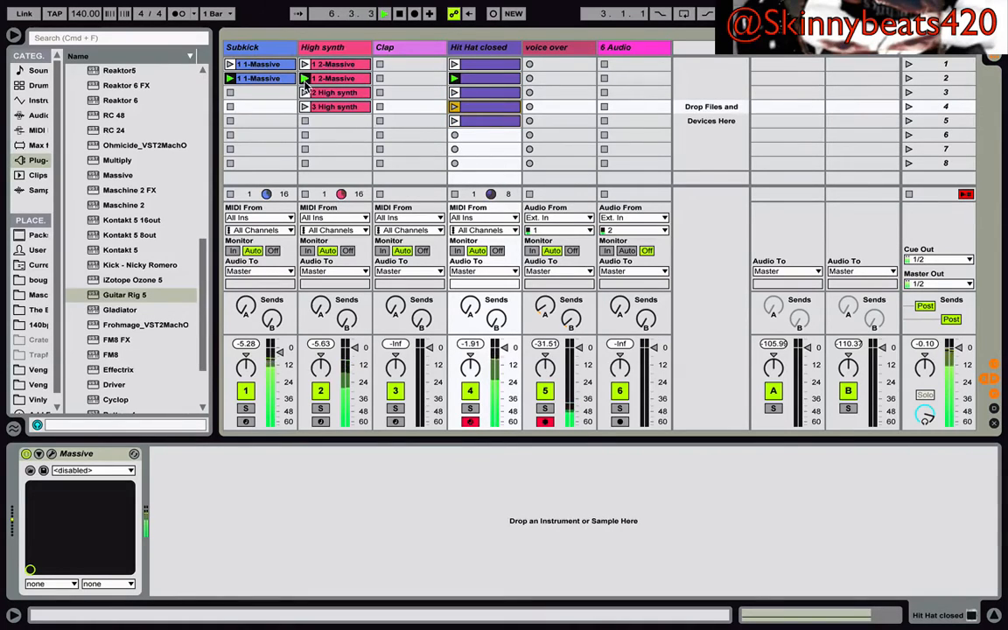
- Move the Subkick clip from scene 2 to scene 3, then launch scene 3 and the third High synth clip
left_click(259, 67)
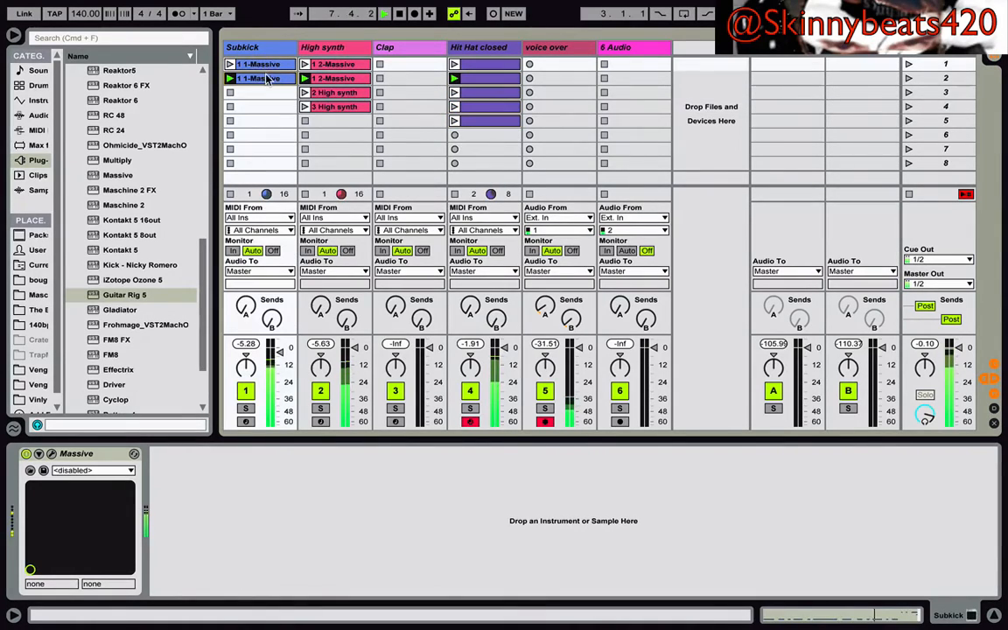
left_click_drag(259, 79, 259, 93)
left_click(907, 94)
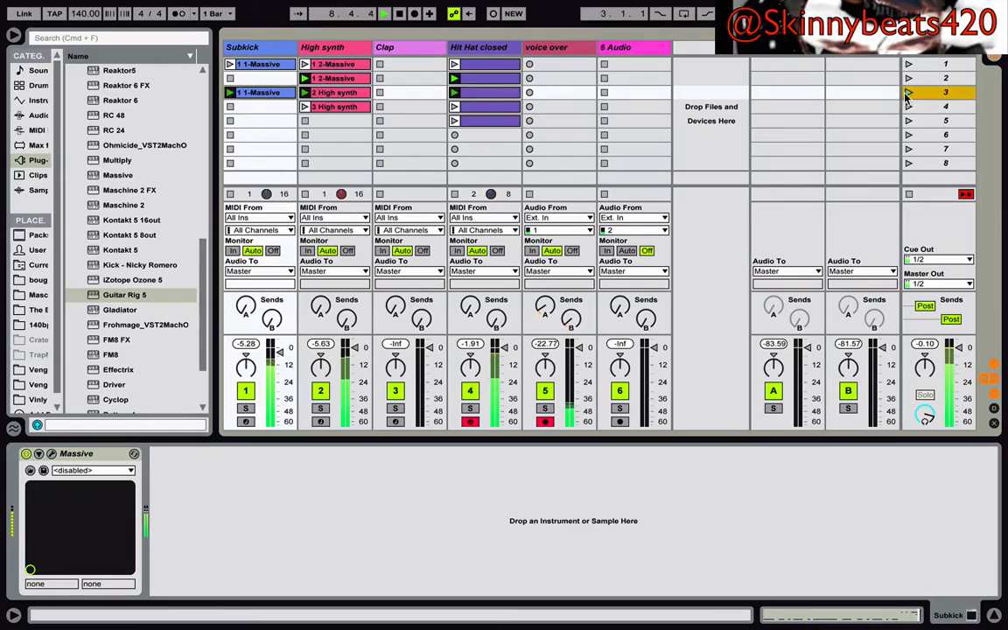
left_click(304, 106)
- Select the Hit Hat closed, Clap and Master tracks in turn to view their devices
left_click(484, 49)
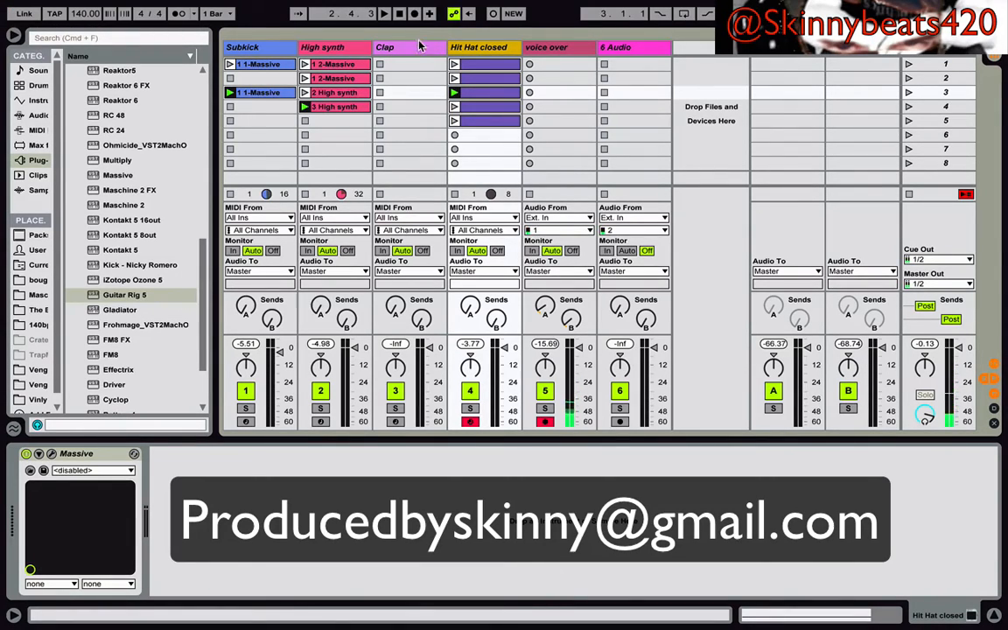
left_click(375, 44)
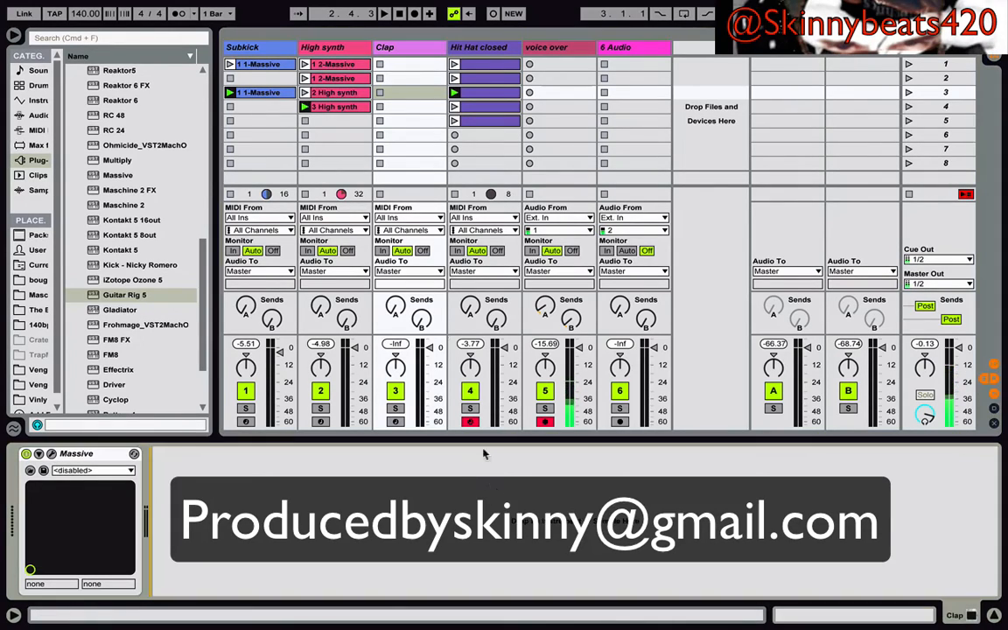
left_click(946, 54)
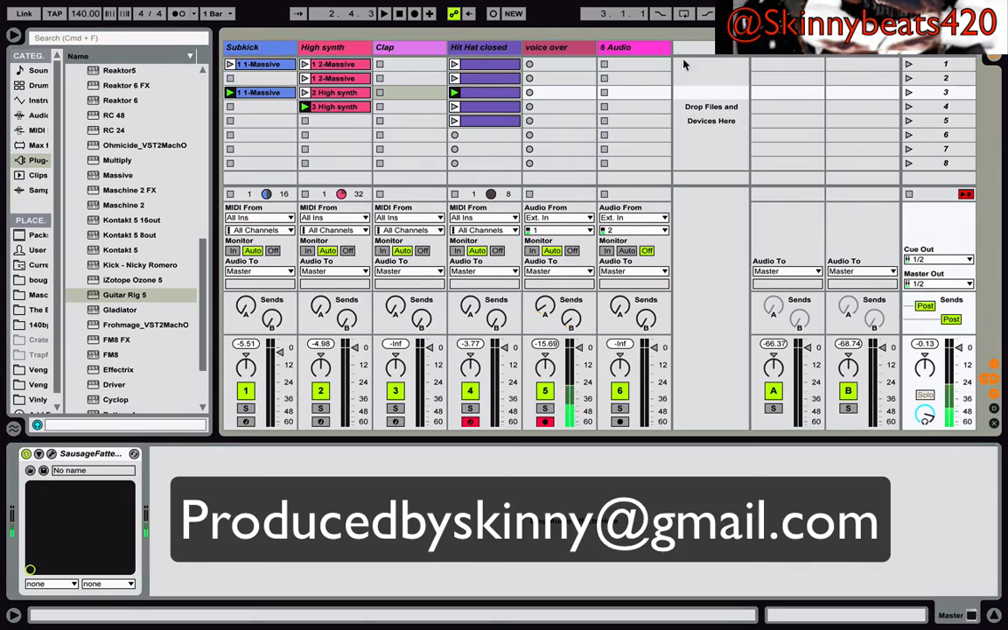